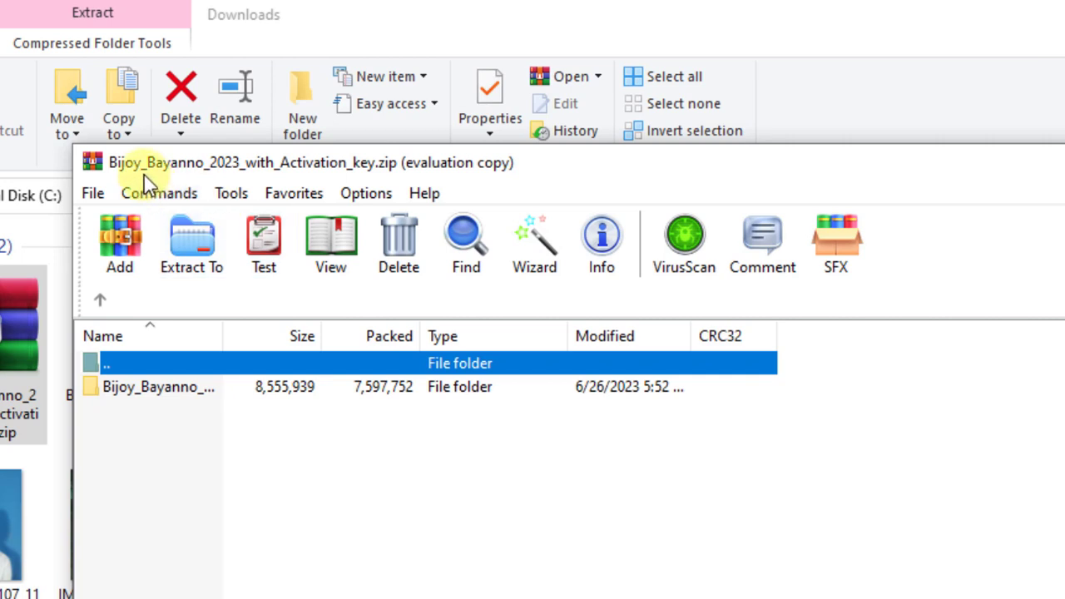
Open the Bijoy_Bayanno_2023_with_Activation_key folder inside the zip archive and launch setup.exe
double_click(136, 387)
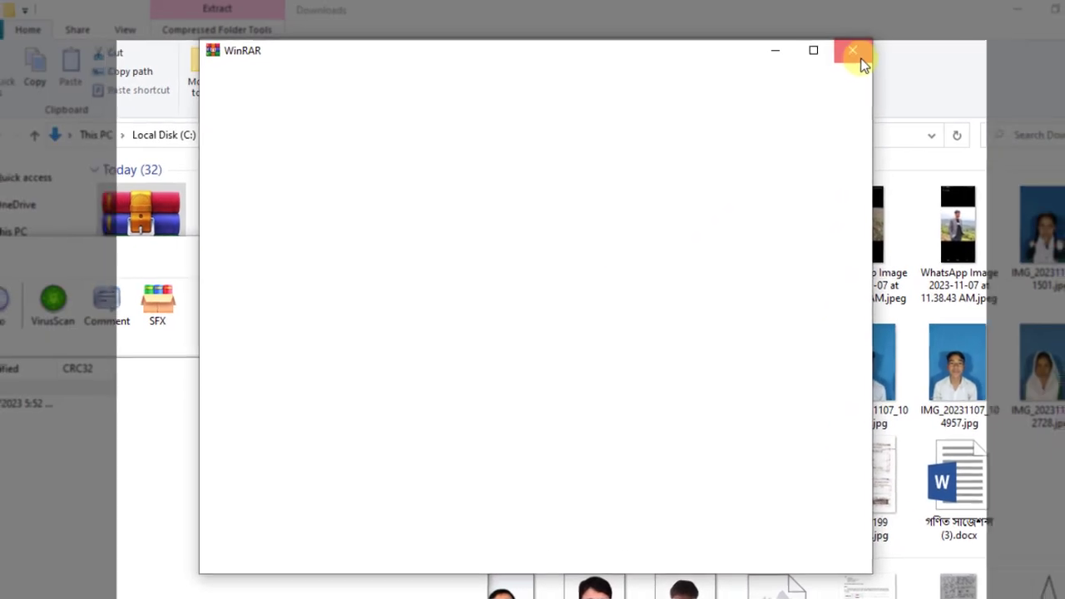
click(835, 52)
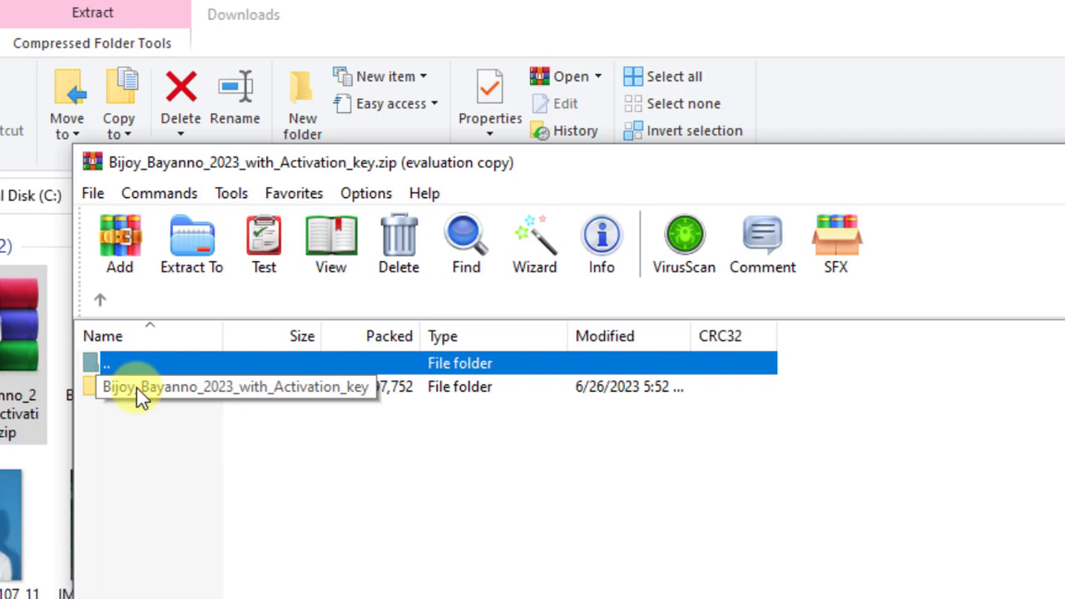
double_click(137, 388)
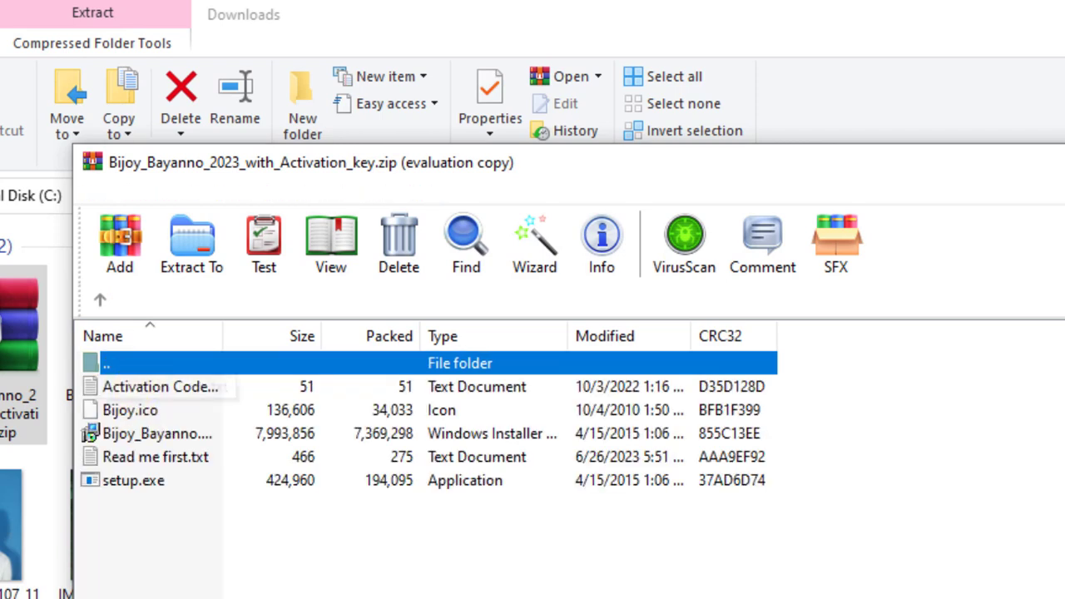
click(131, 482)
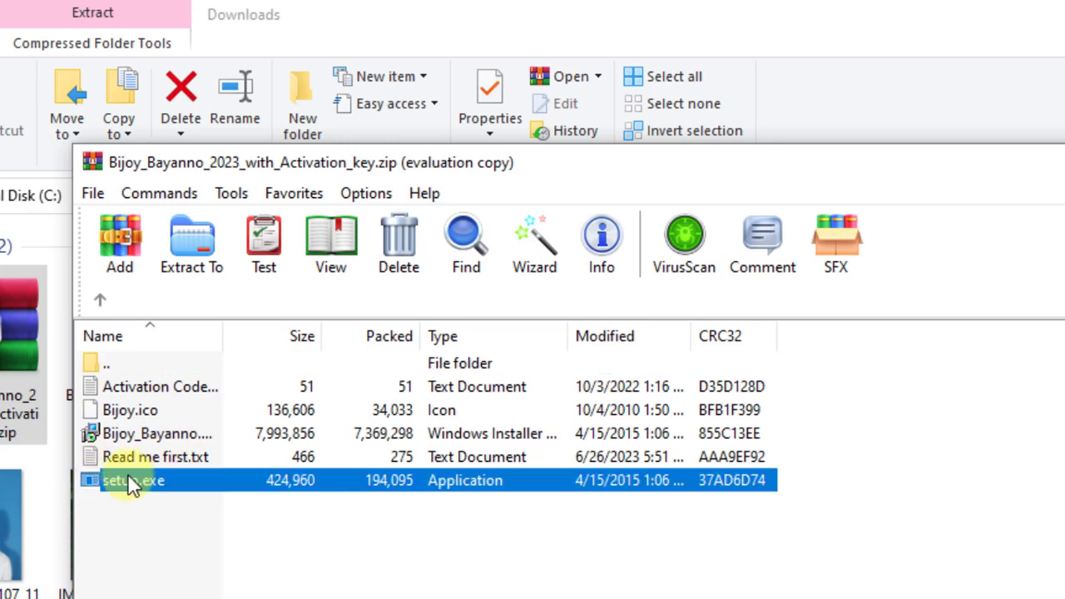
double_click(130, 482)
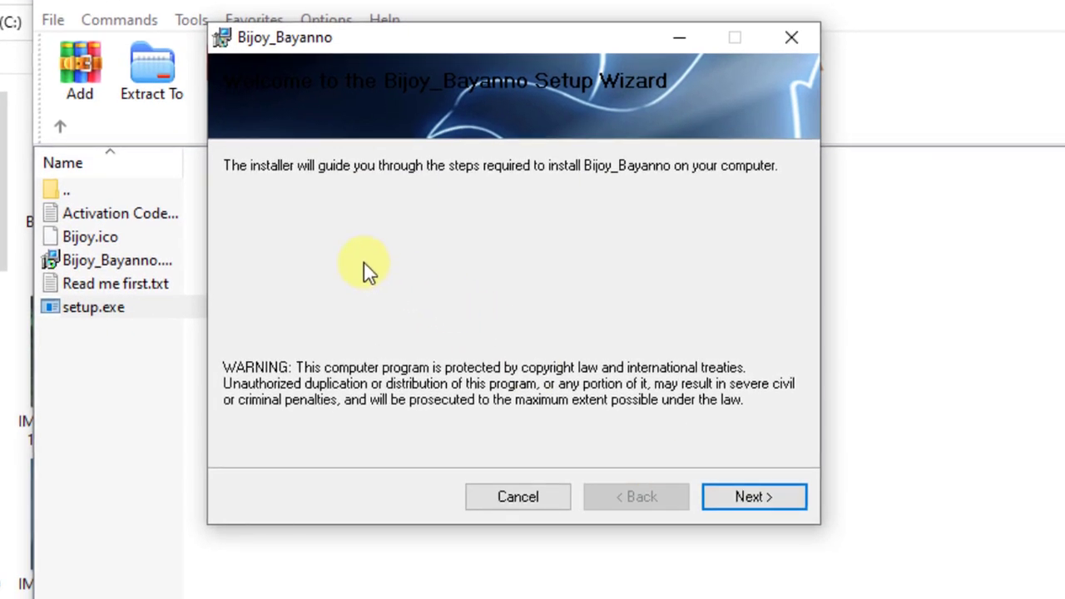
Install Bijoy_Bayanno for Everyone in the default folder, finish the setup wizard and close the archive window
click(753, 497)
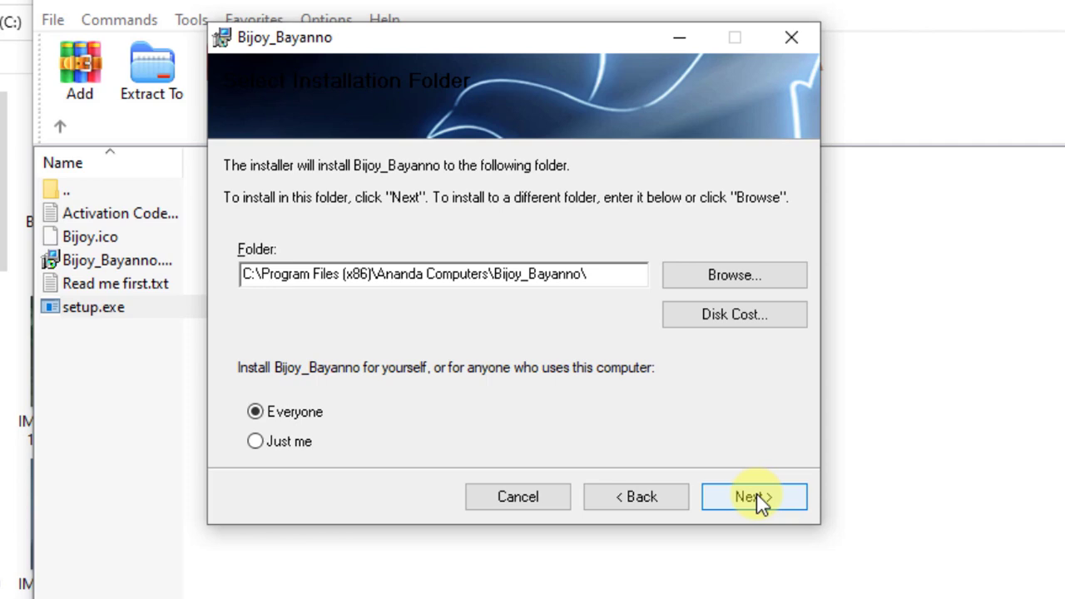
click(277, 444)
click(285, 420)
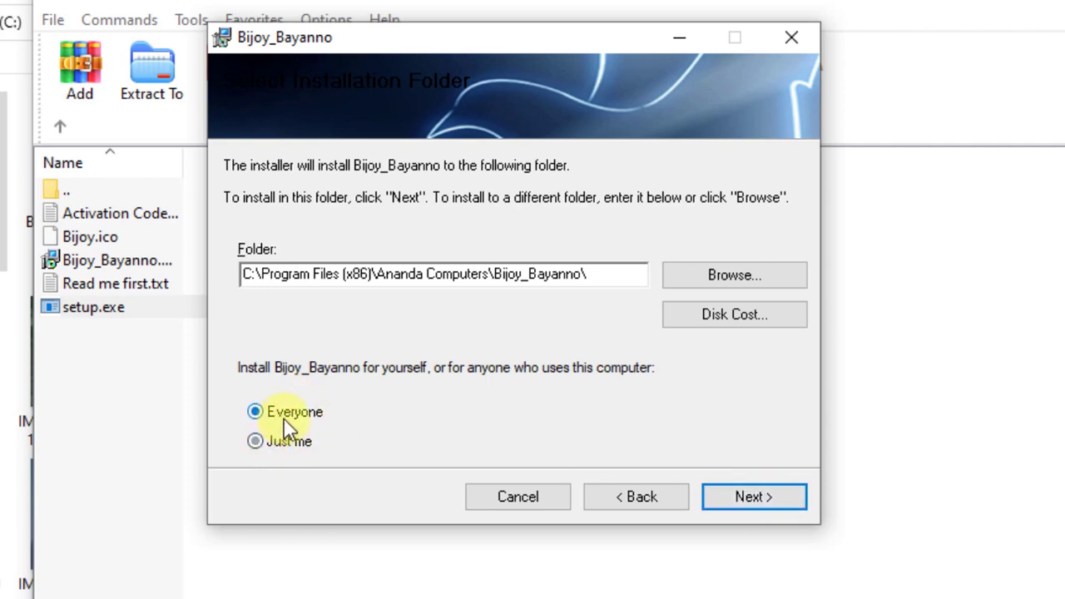
click(771, 497)
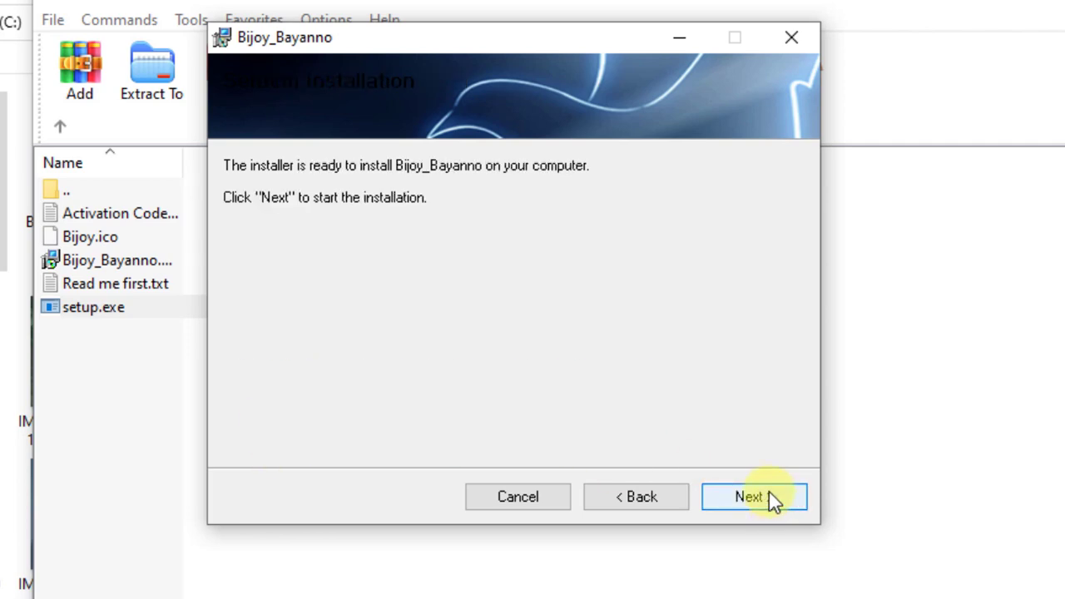
click(769, 496)
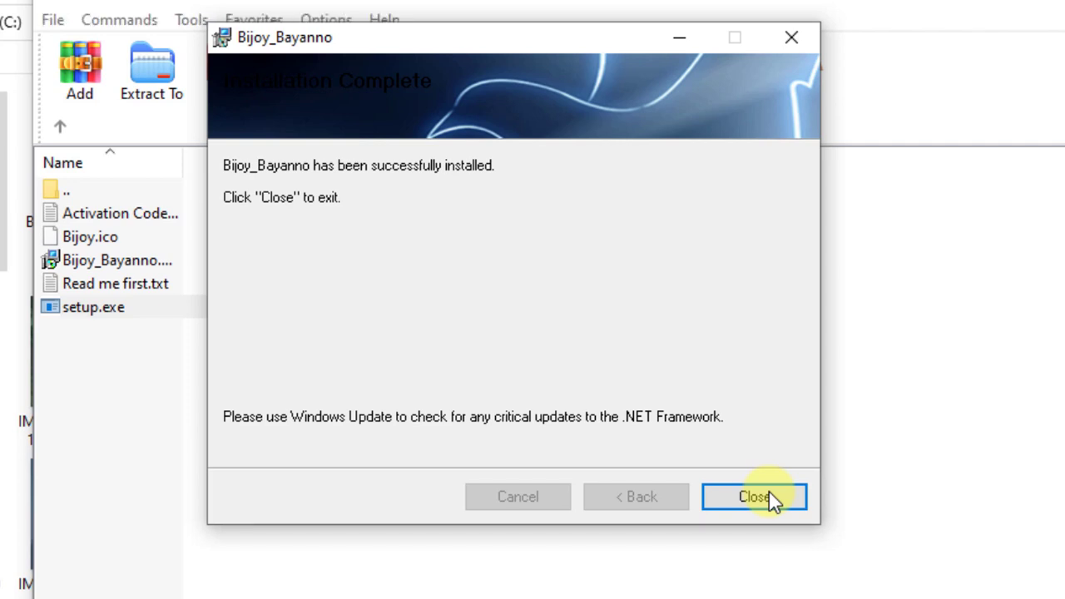
click(770, 498)
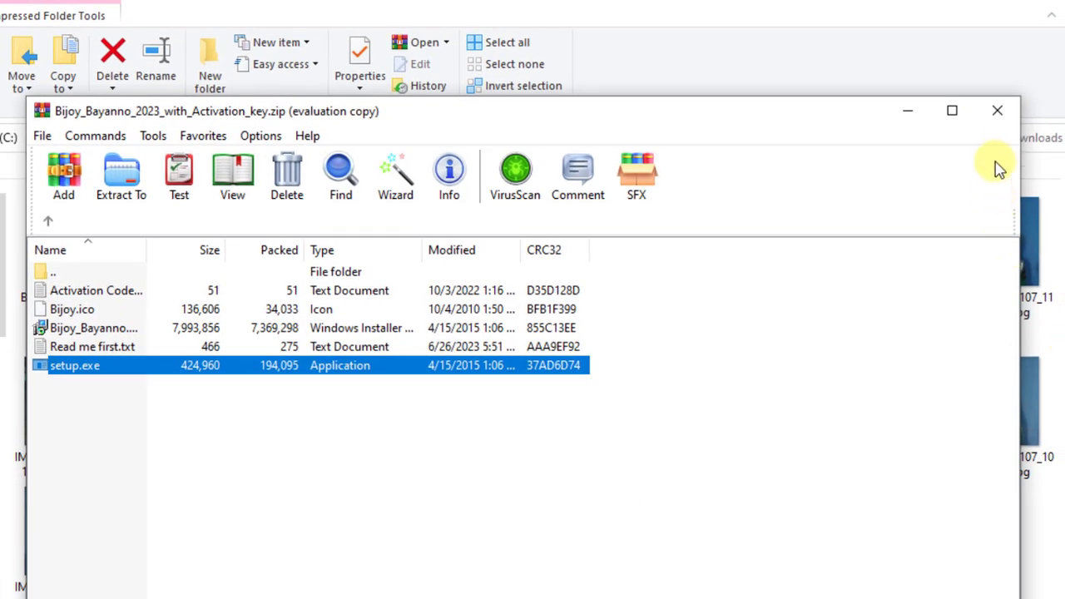
click(997, 110)
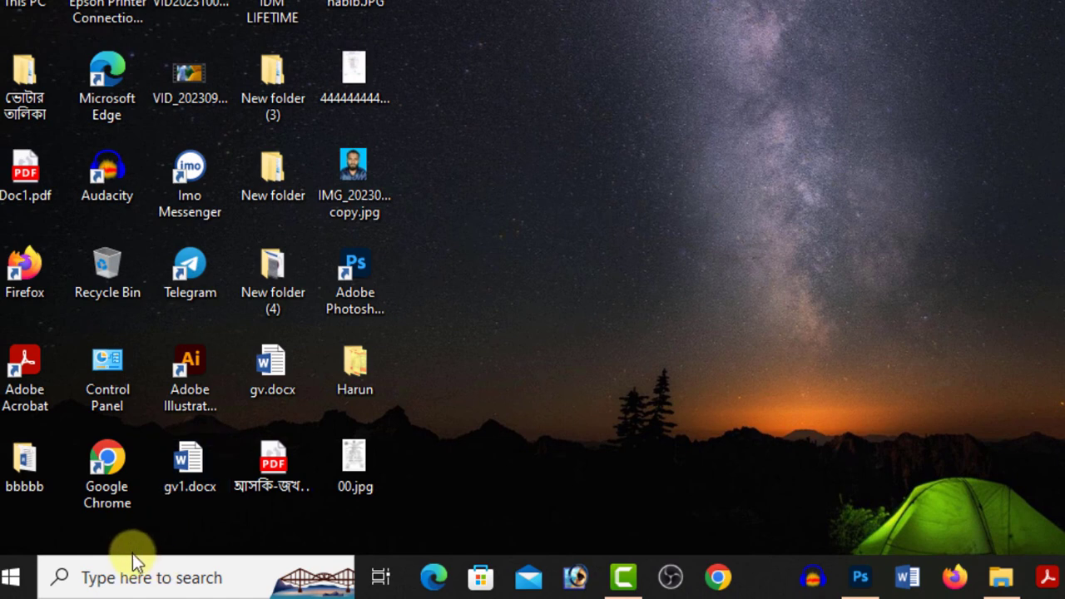
Launch Bijoy Bayanno from the installed programs
click(14, 584)
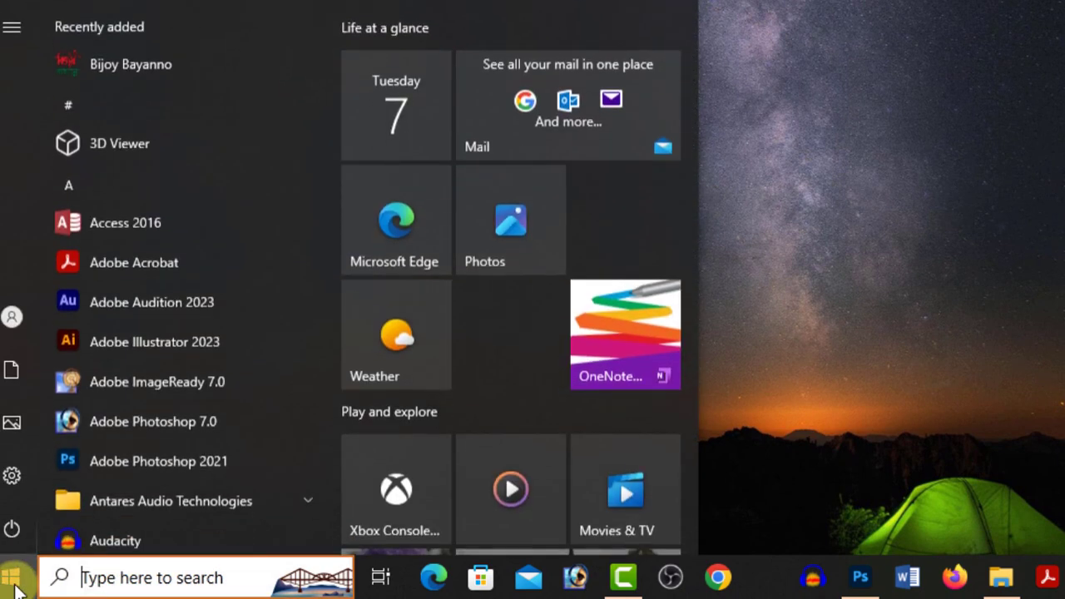
scroll(218, 445, down, 3)
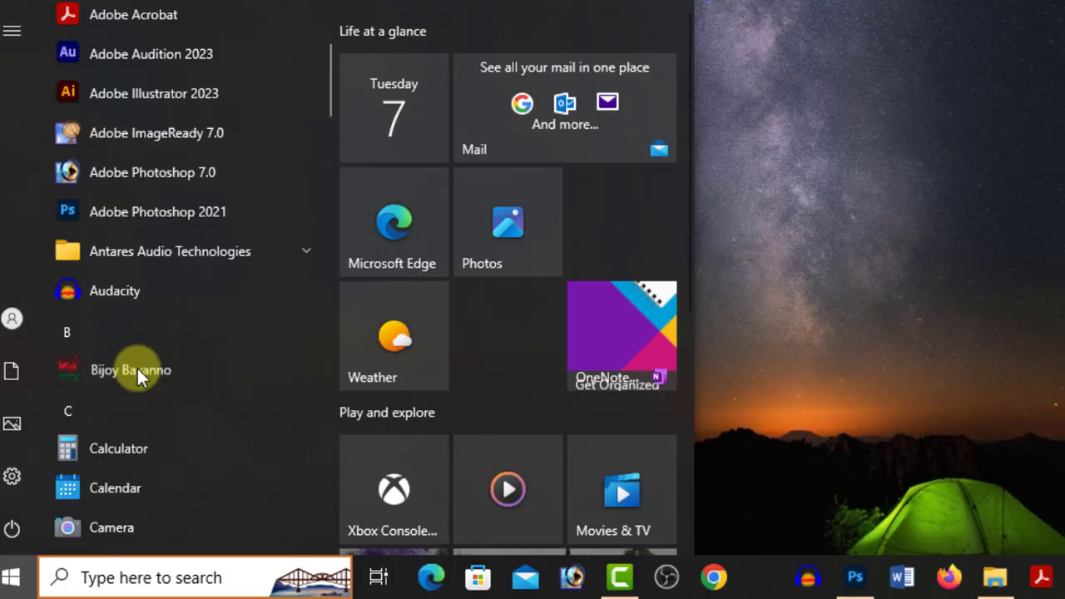
click(137, 368)
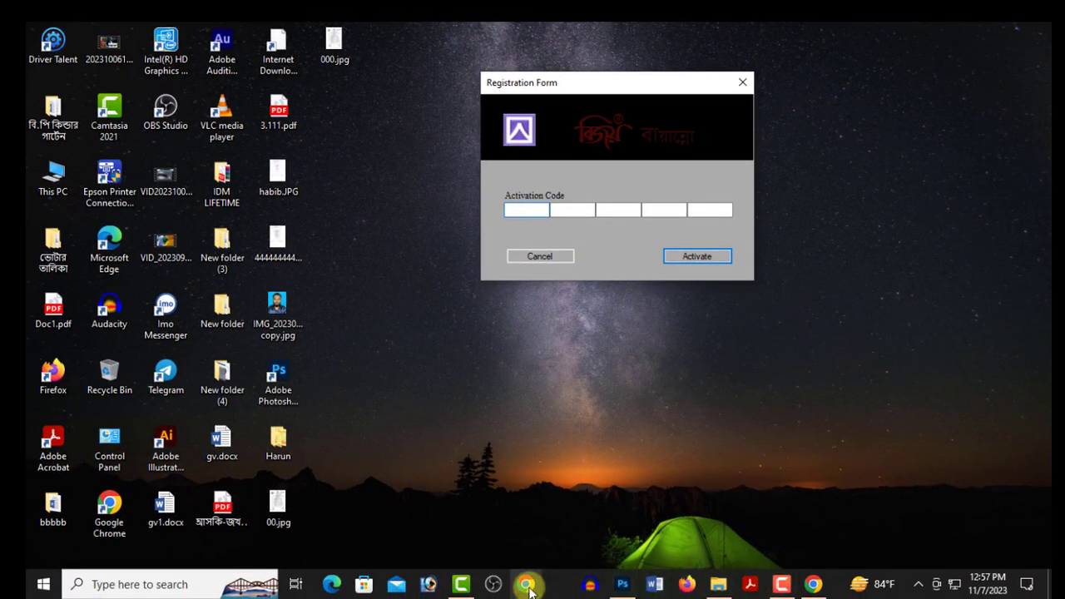
Reopen the Bijoy Bayanno archive folder, dismiss the WinRAR license reminder and open the Activation Code text file
click(718, 585)
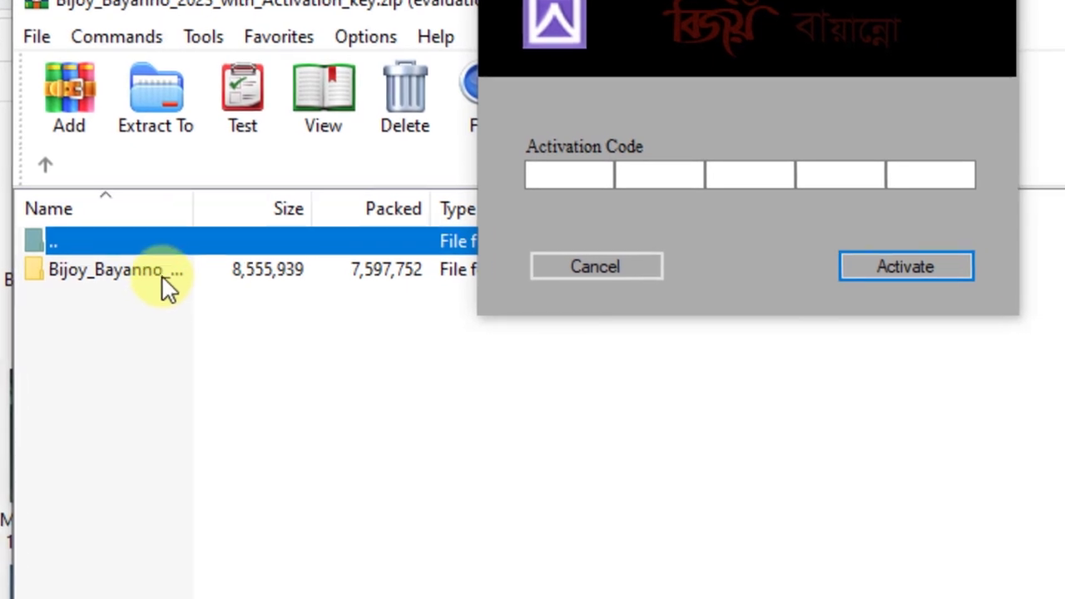
double_click(626, 527)
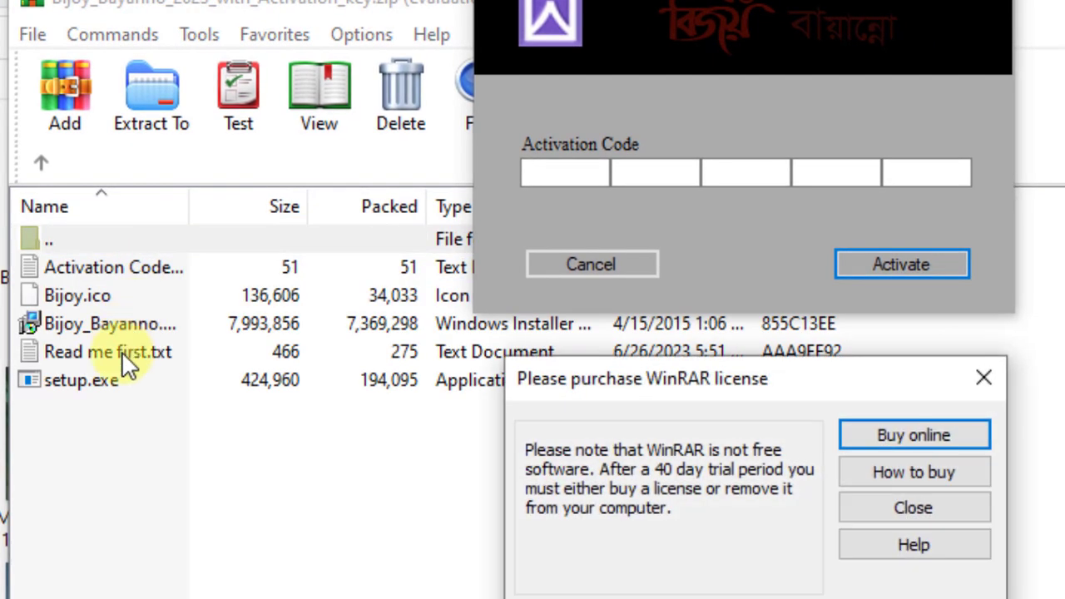
click(930, 507)
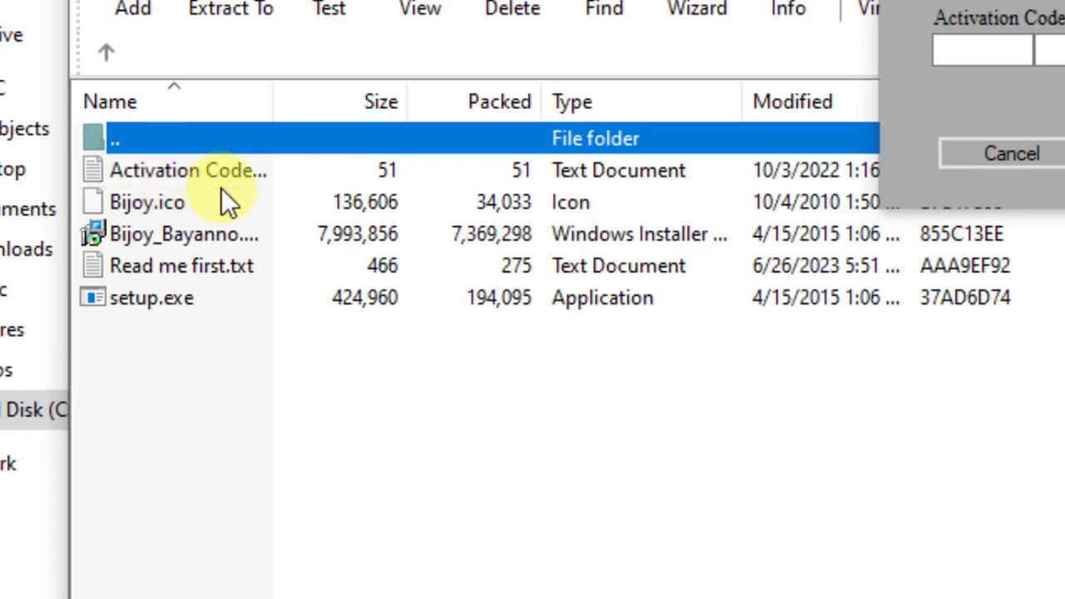
click(204, 170)
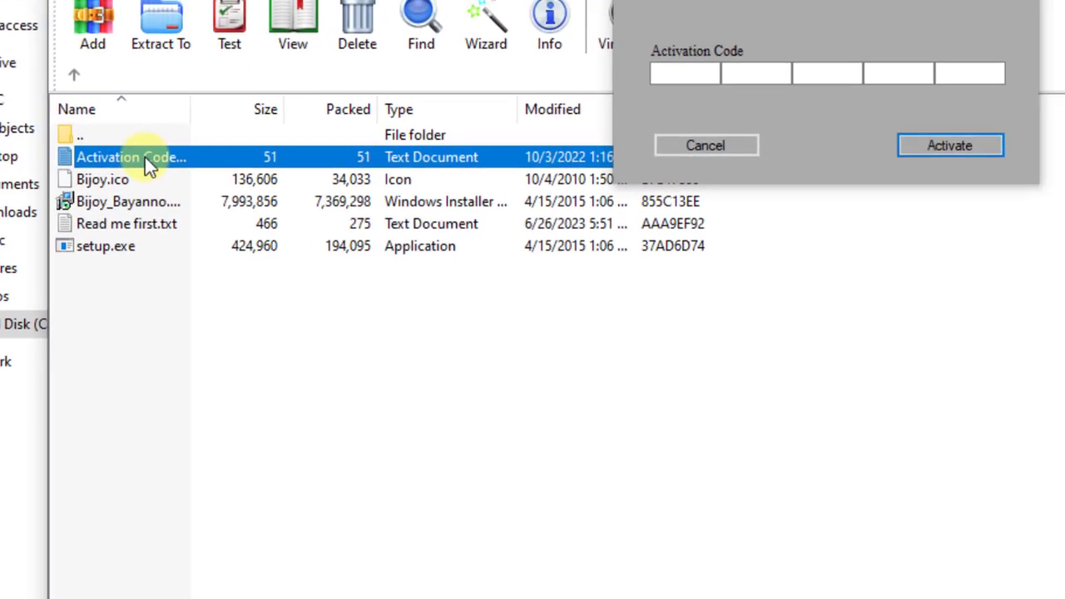
double_click(142, 158)
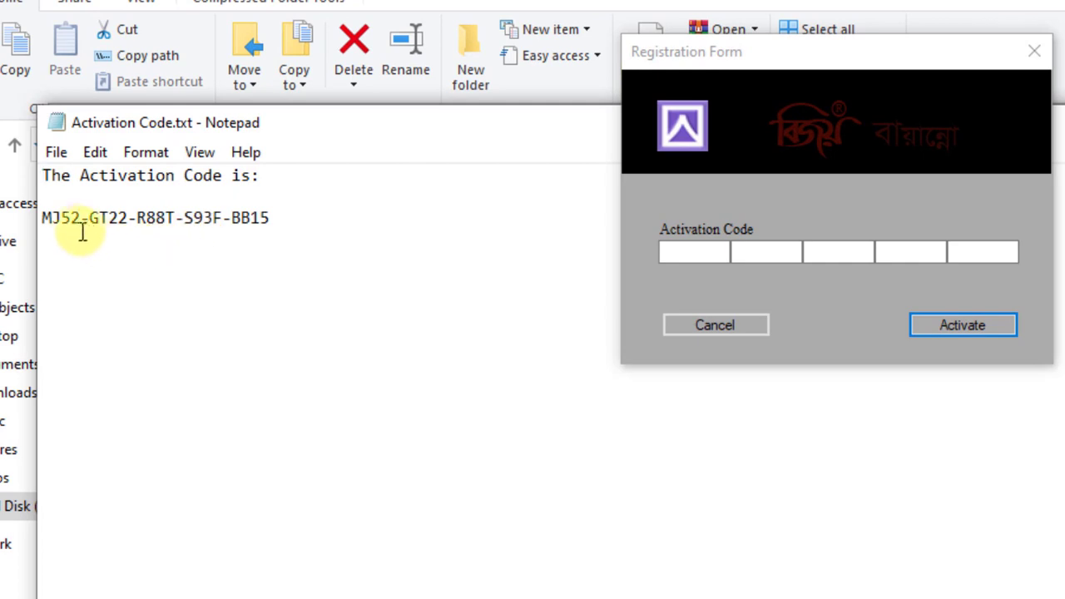
Copy the first group of the activation code from the text file into the first Activation Code field
drag(84, 226, 43, 230)
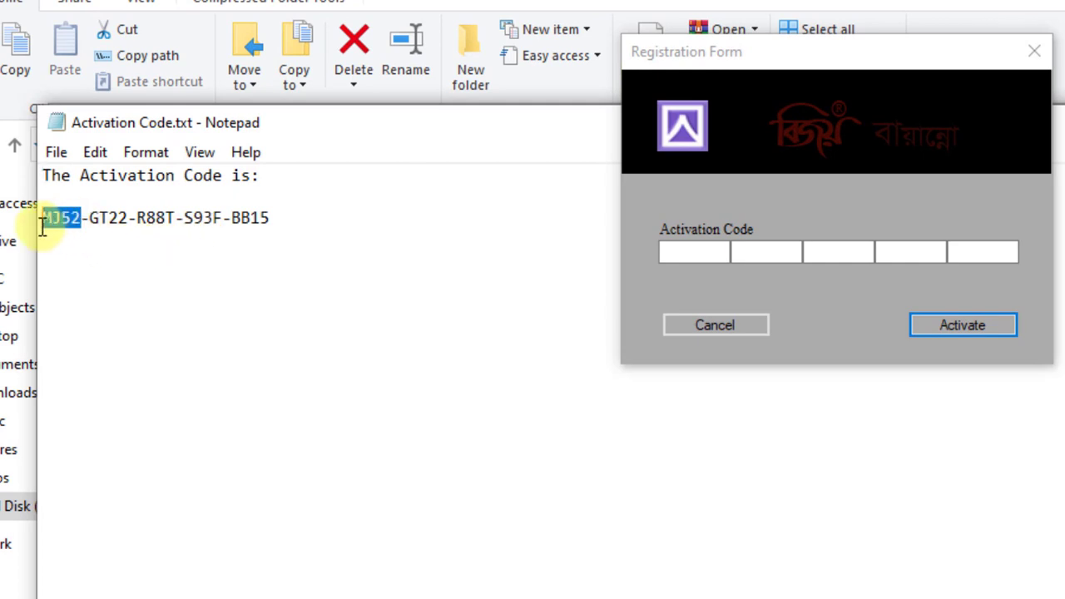
right_click(63, 221)
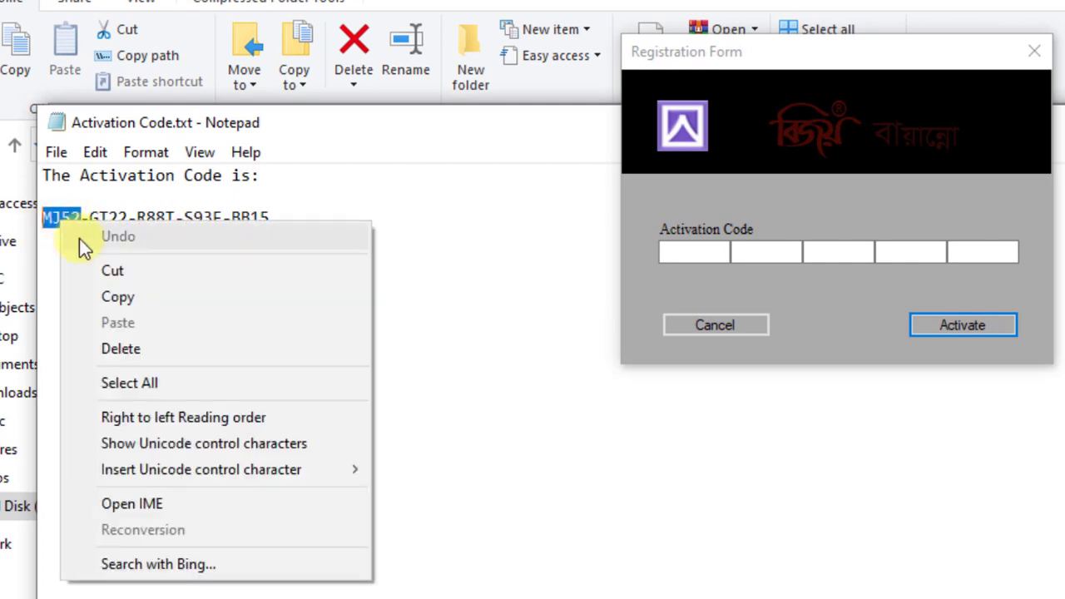
click(190, 295)
click(697, 250)
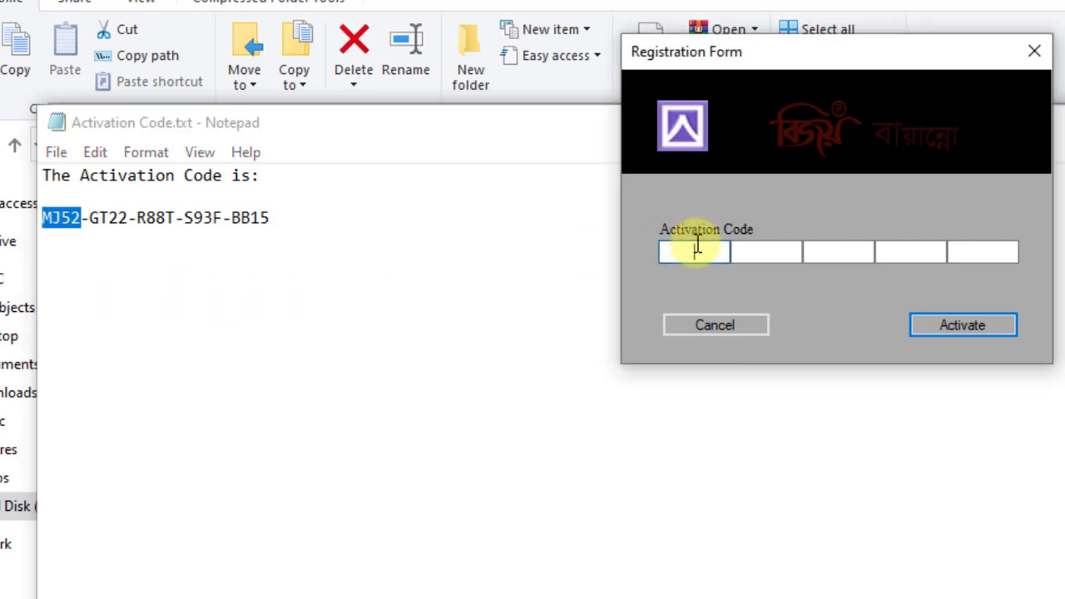
right_click(698, 250)
click(785, 353)
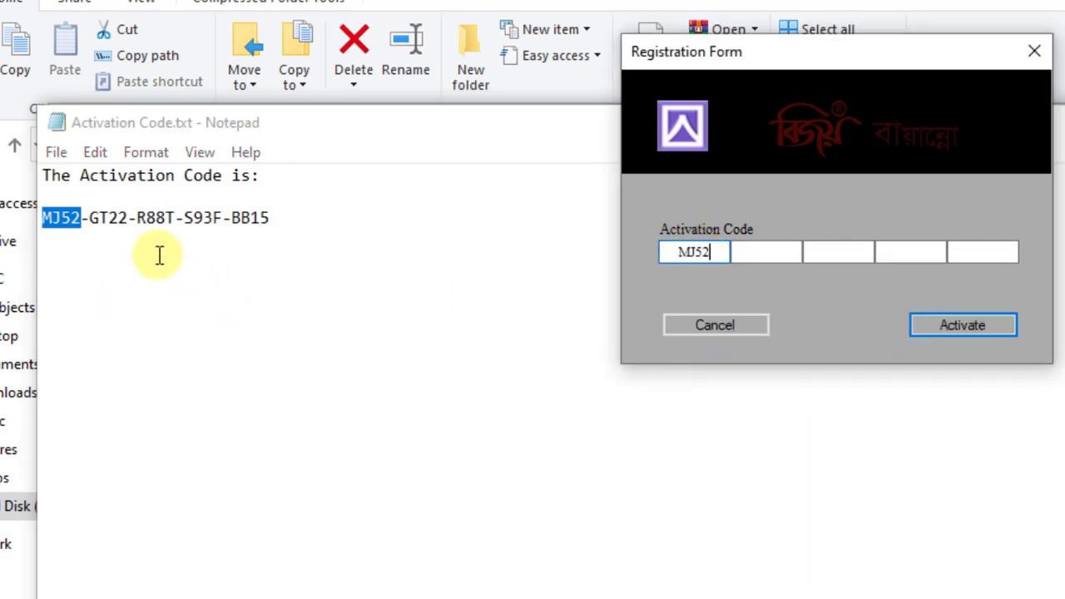
Copy the second group of the activation code into the second Activation Code field
drag(129, 218, 89, 218)
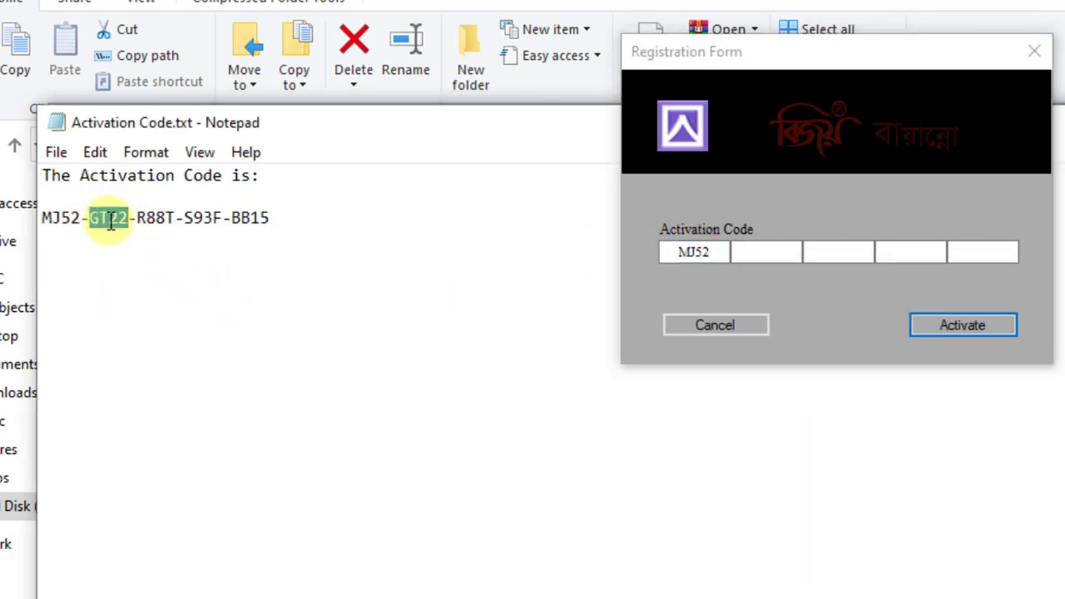
right_click(112, 218)
click(186, 296)
click(767, 254)
right_click(766, 254)
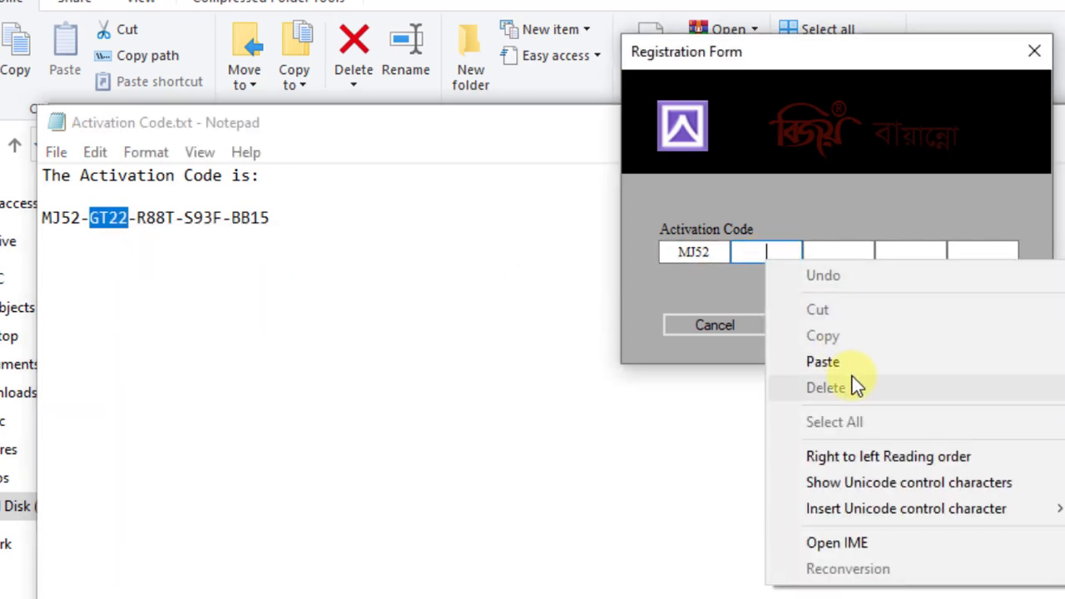
click(831, 361)
Copy the third group of the activation code into the third Activation Code field
drag(175, 218, 136, 218)
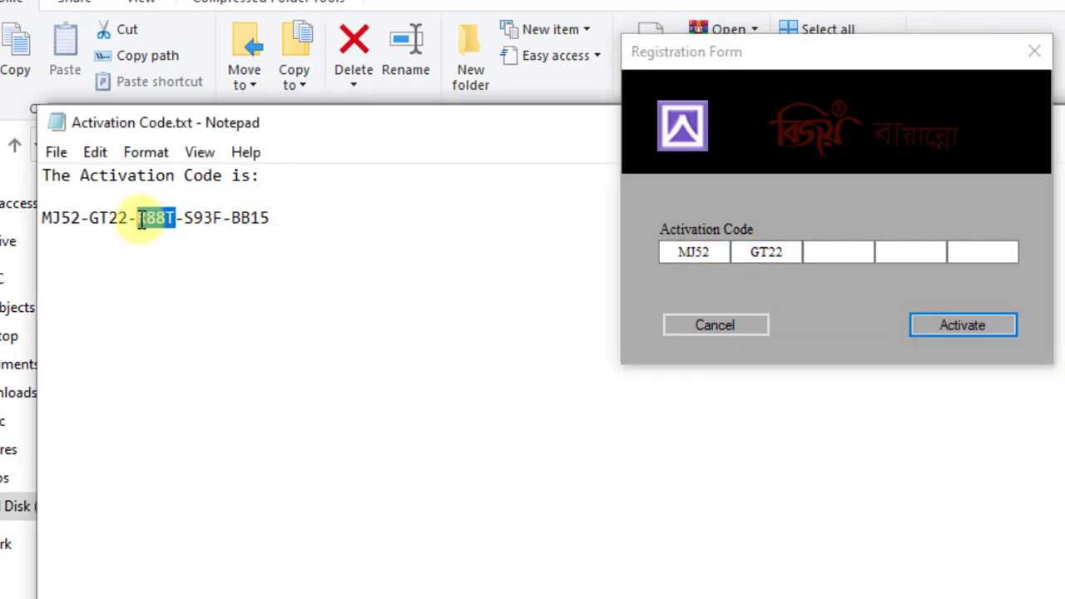
right_click(149, 218)
click(178, 295)
right_click(838, 252)
click(882, 352)
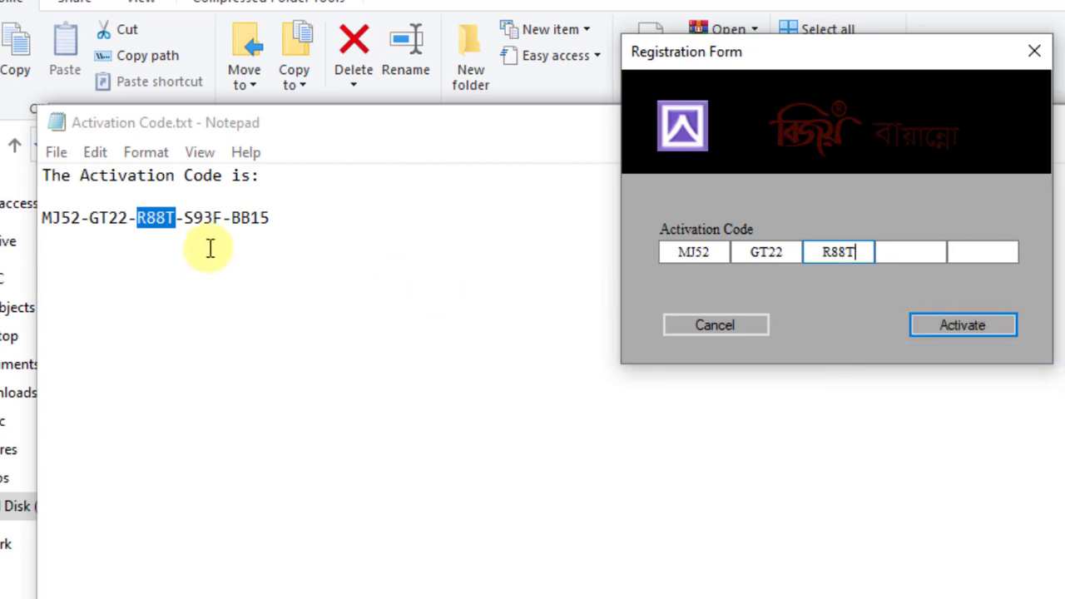
Copy the fourth group of the activation code into the fourth Activation Code field
drag(223, 218, 183, 218)
right_click(202, 220)
click(256, 297)
right_click(885, 250)
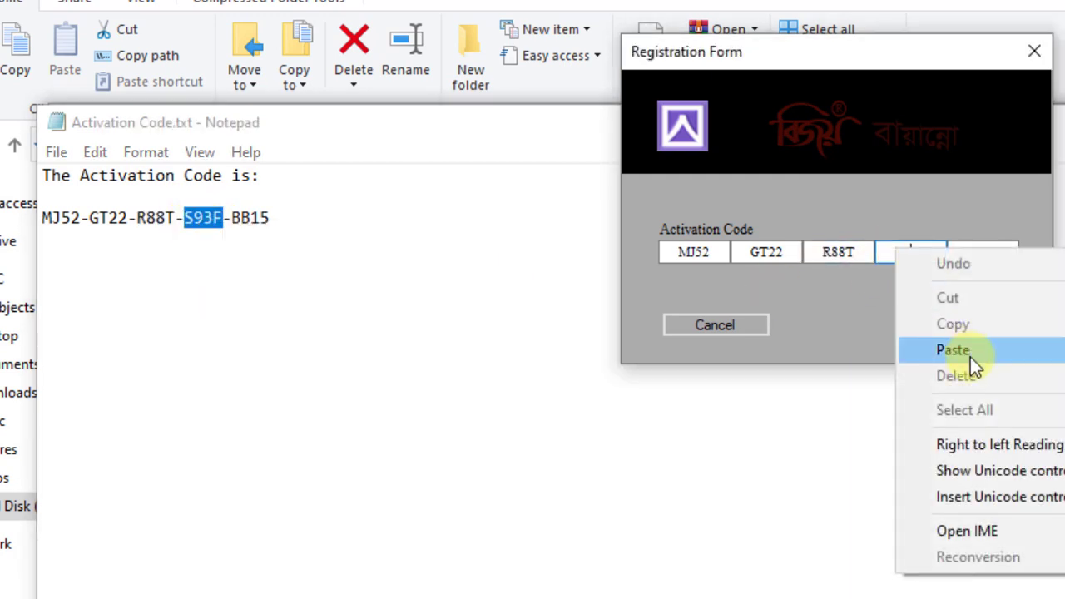
click(974, 352)
Copy the last group of the activation code into the fifth Activation Code field, activate Bijoy Bayanno and close the text file
double_click(258, 219)
right_click(256, 224)
click(279, 297)
right_click(962, 253)
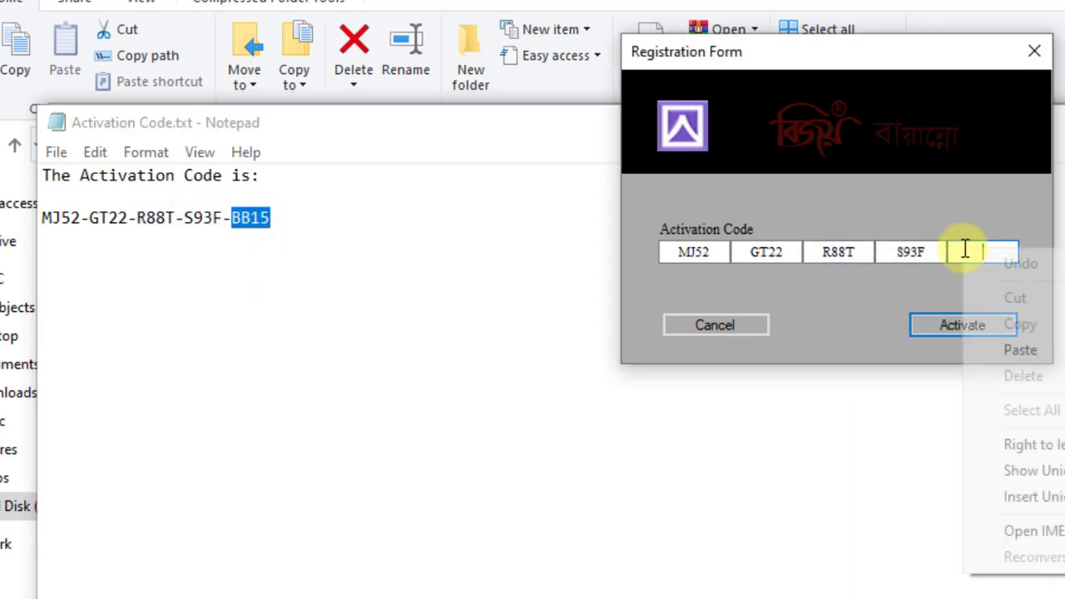
click(1007, 349)
click(958, 325)
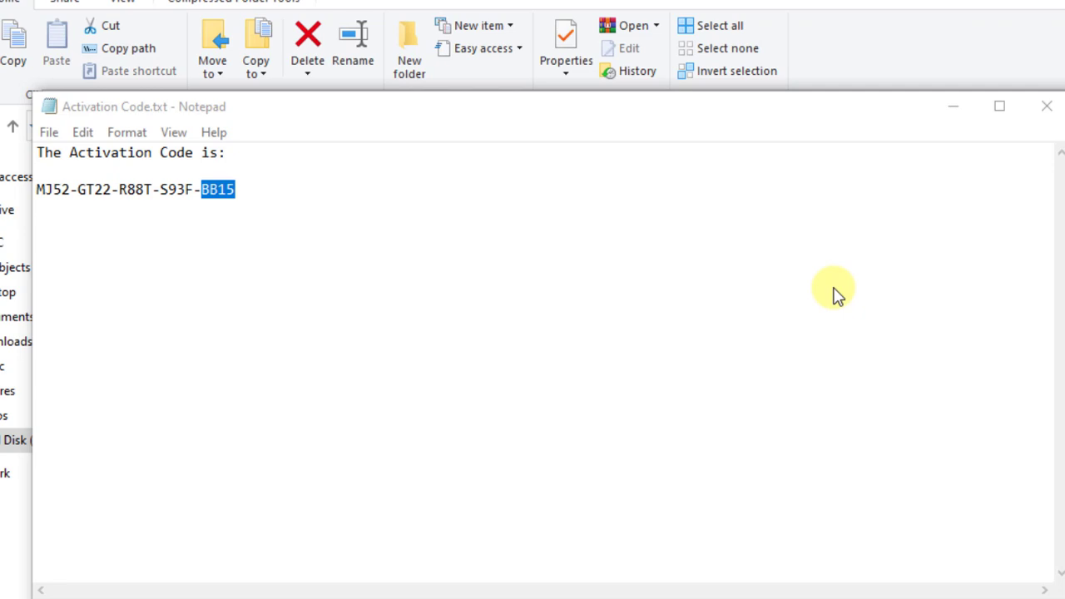
click(1050, 106)
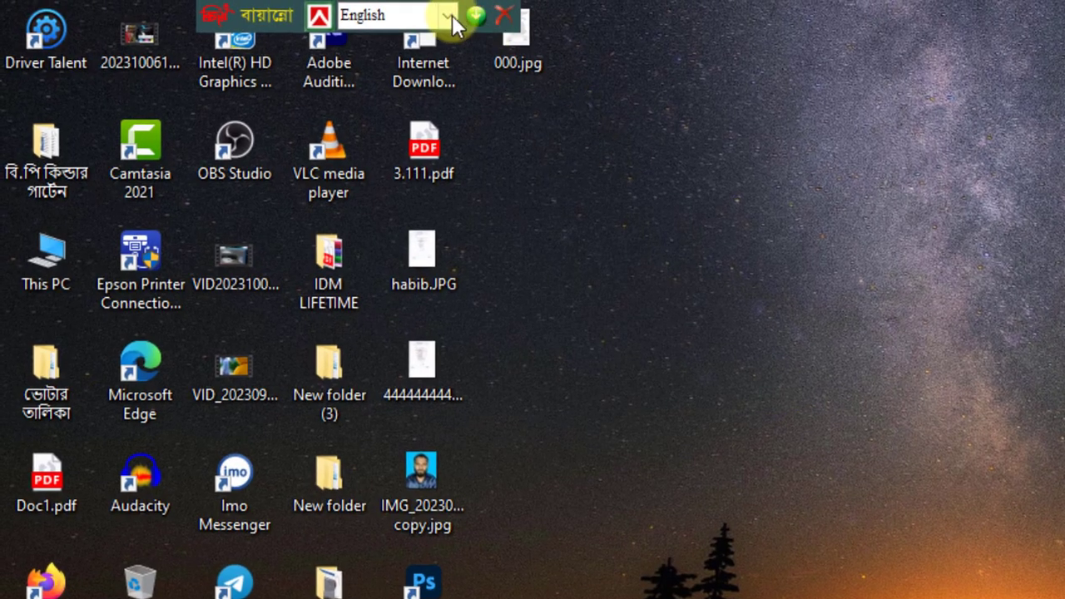
Set the Bijoy Bayanno keyboard mode to Bijoy Classic and reposition its floating bar on the desktop
click(449, 15)
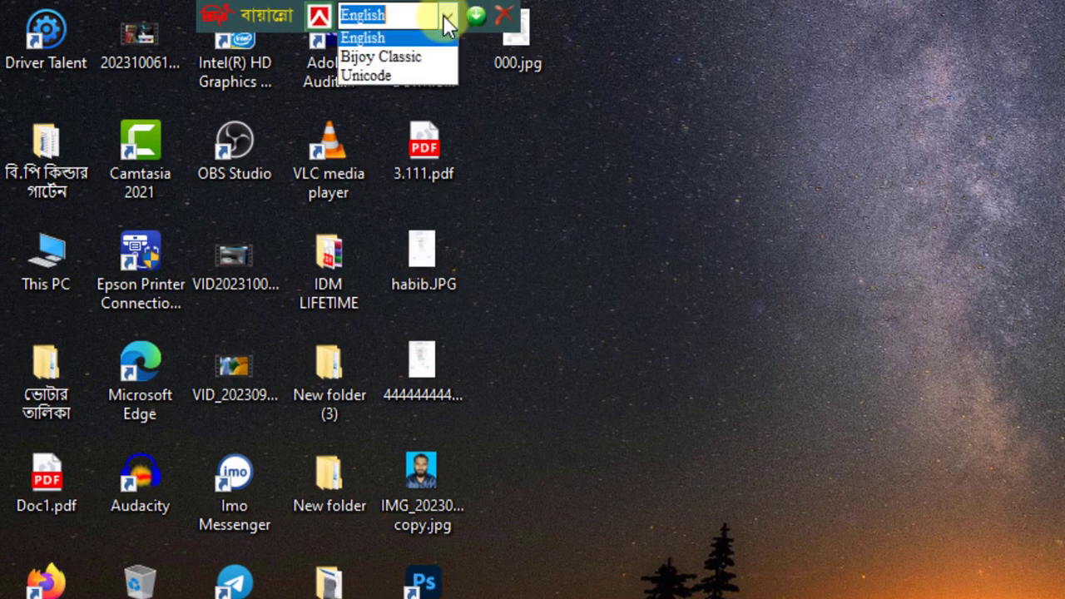
click(444, 15)
click(449, 15)
click(430, 58)
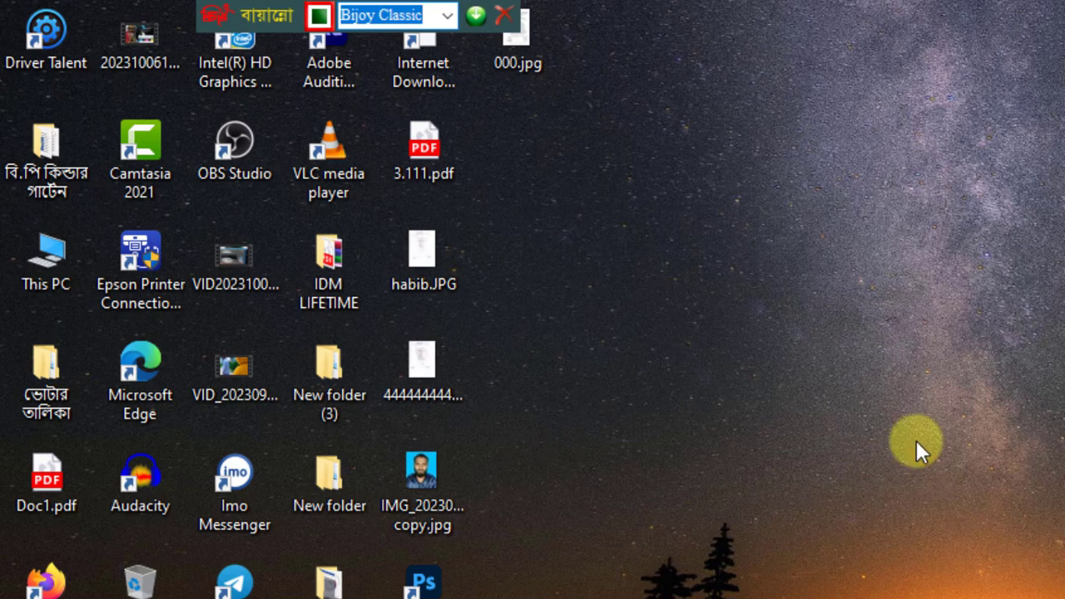
click(735, 290)
drag(273, 25, 778, 105)
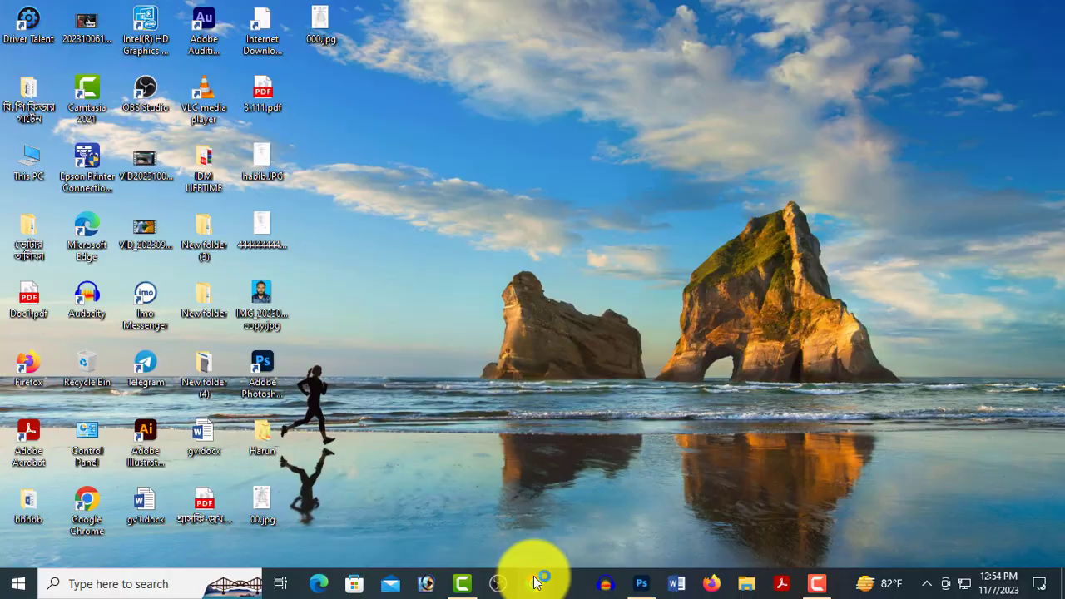
In Google Chrome, search Google for "bijoy bayanno" and open the Bijoy52 result for the Bijoy Bayanno 2023 free download
click(537, 582)
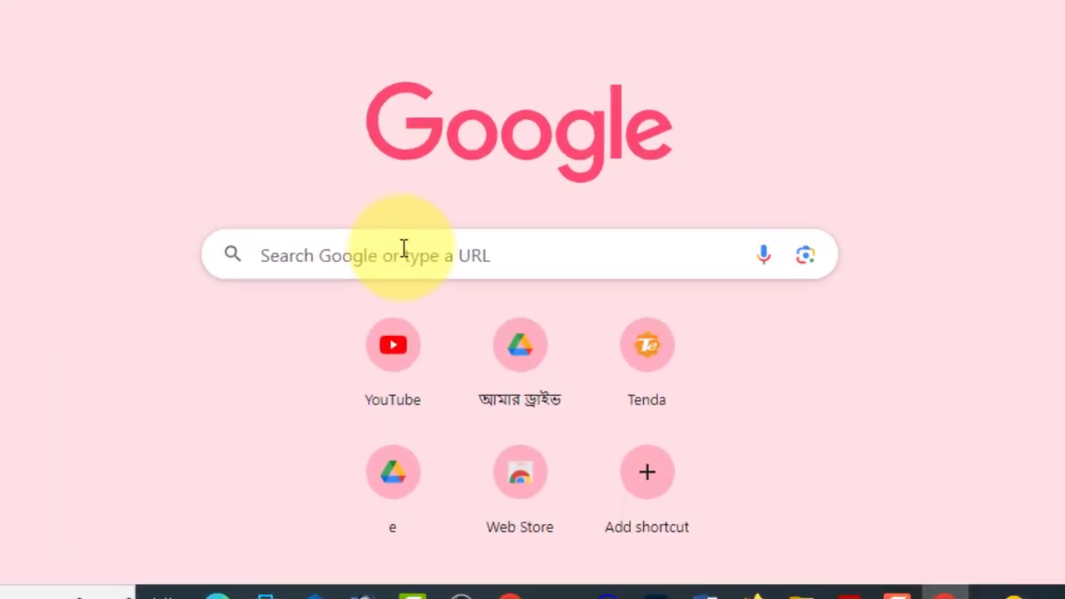
click(403, 250)
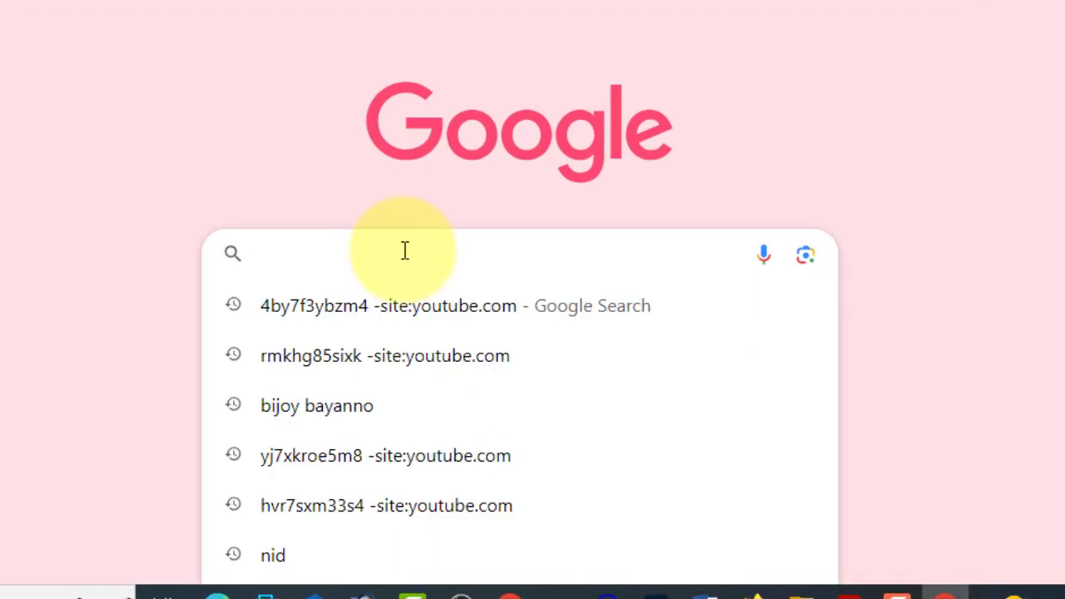
text(bi)
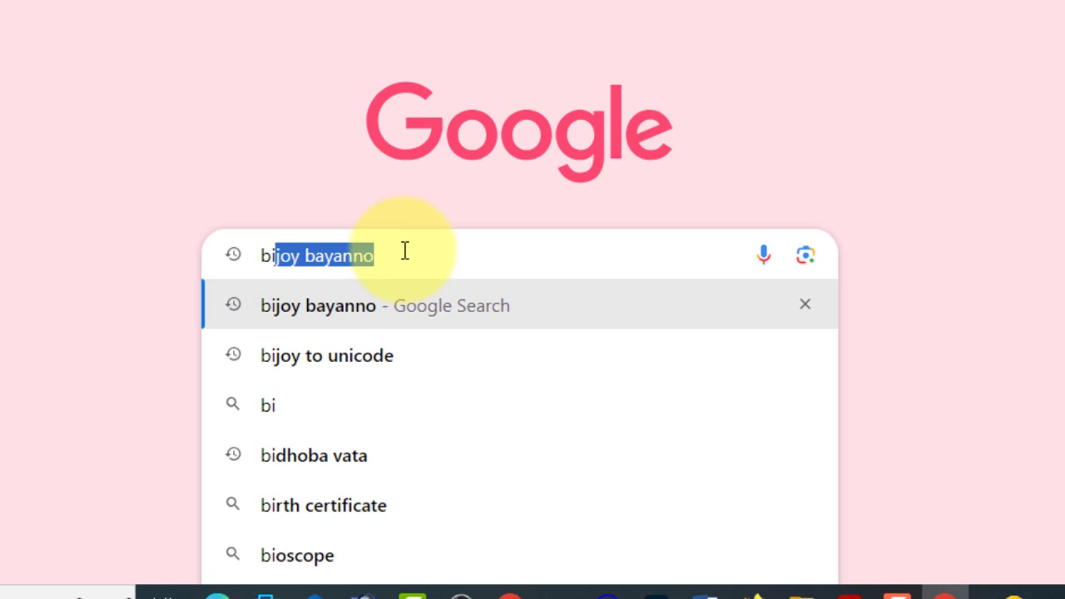
text(joy bayann)
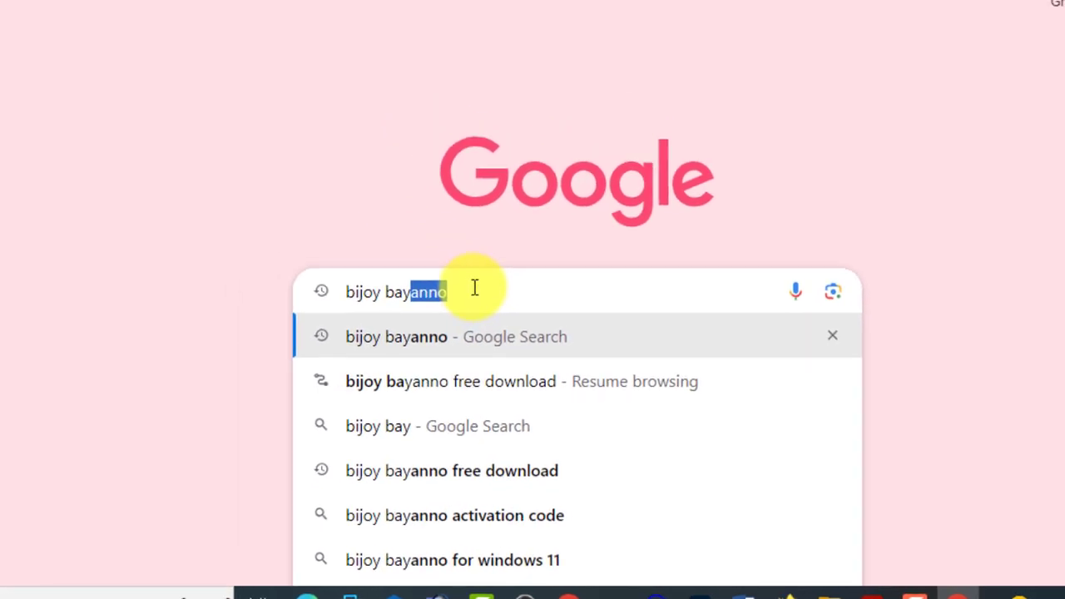
text(o)
key(Return)
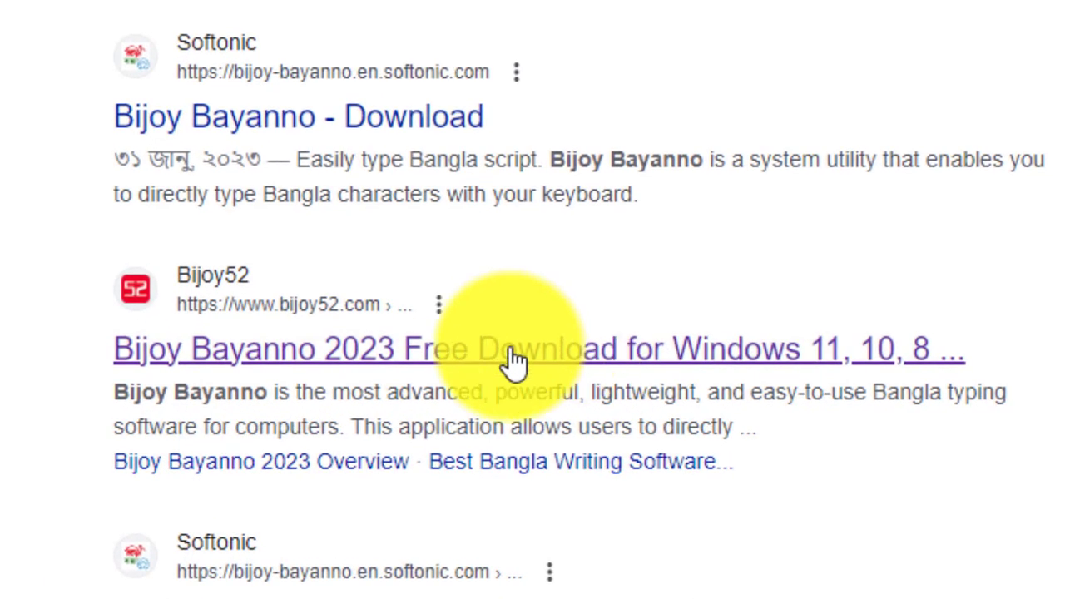
click(514, 359)
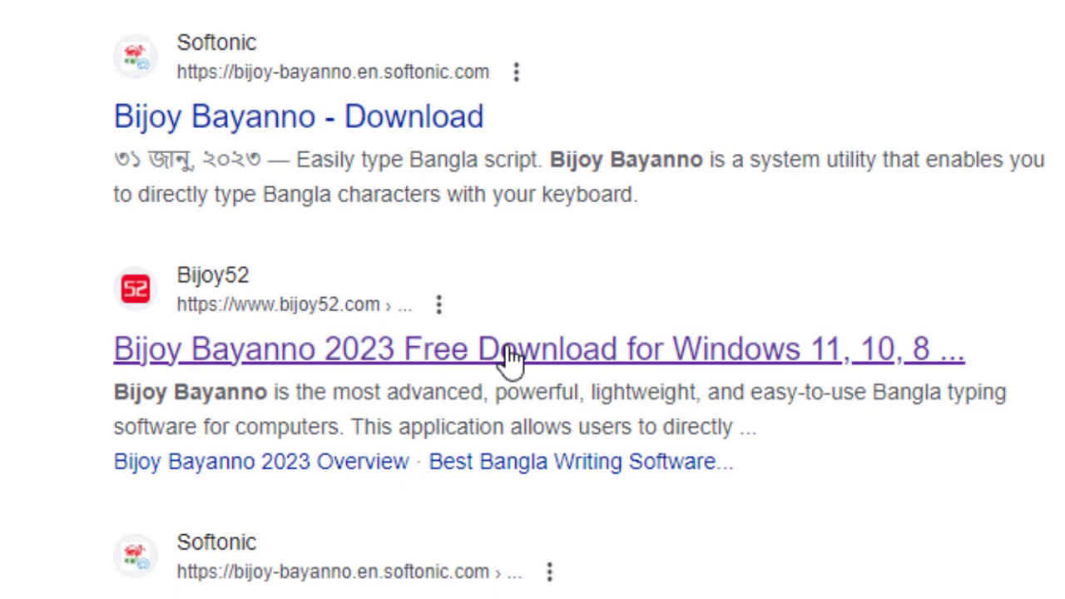
click(510, 358)
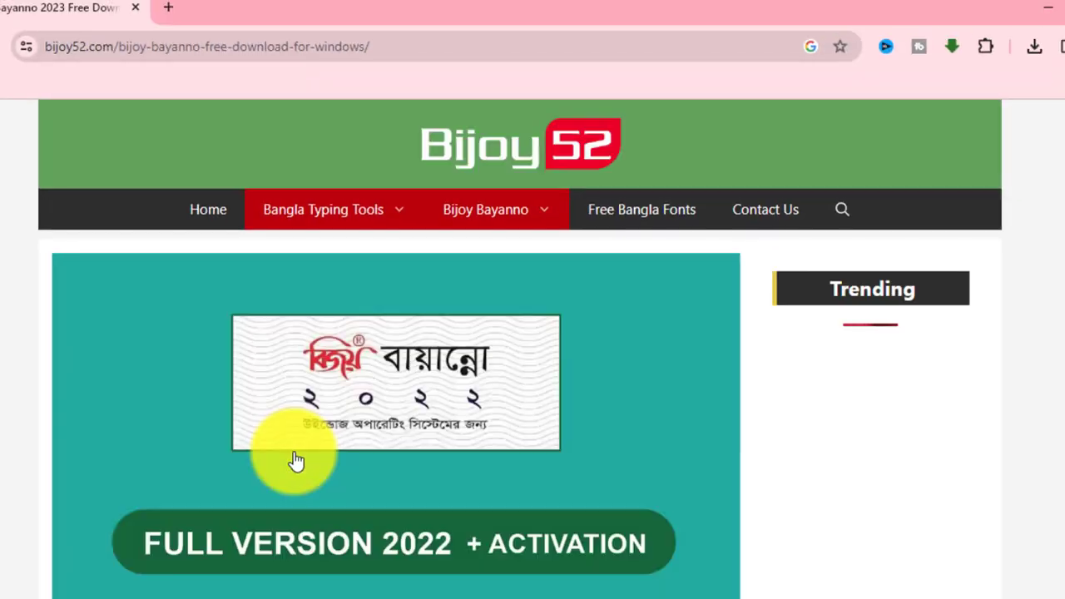
Request the latest version of Bijoy Bayanno for Windows from the article page and dismiss the advertisement
scroll(614, 423, down, 6)
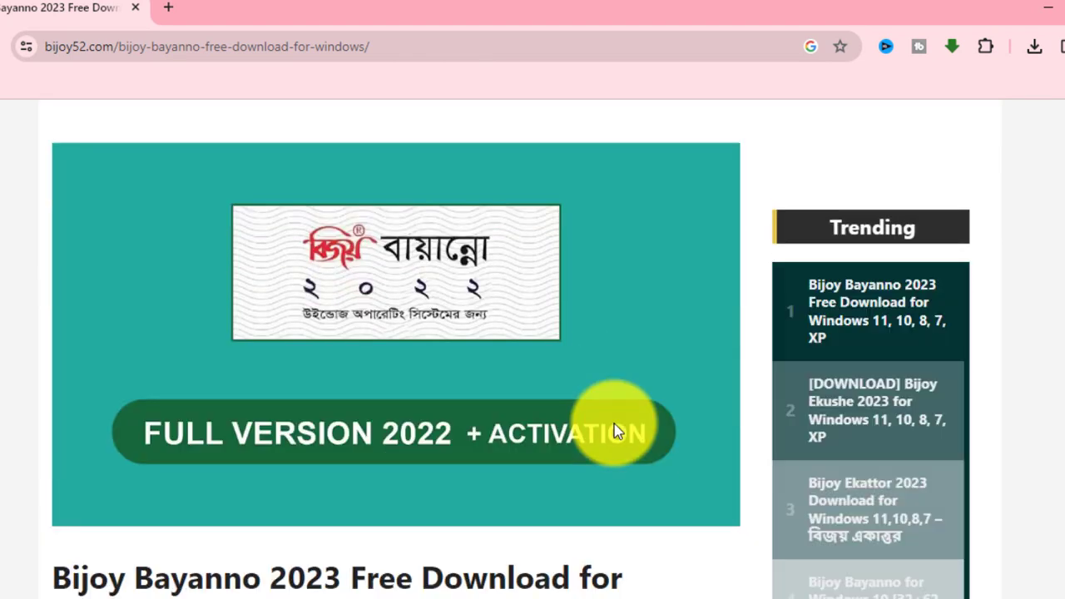
scroll(614, 423, down, 5)
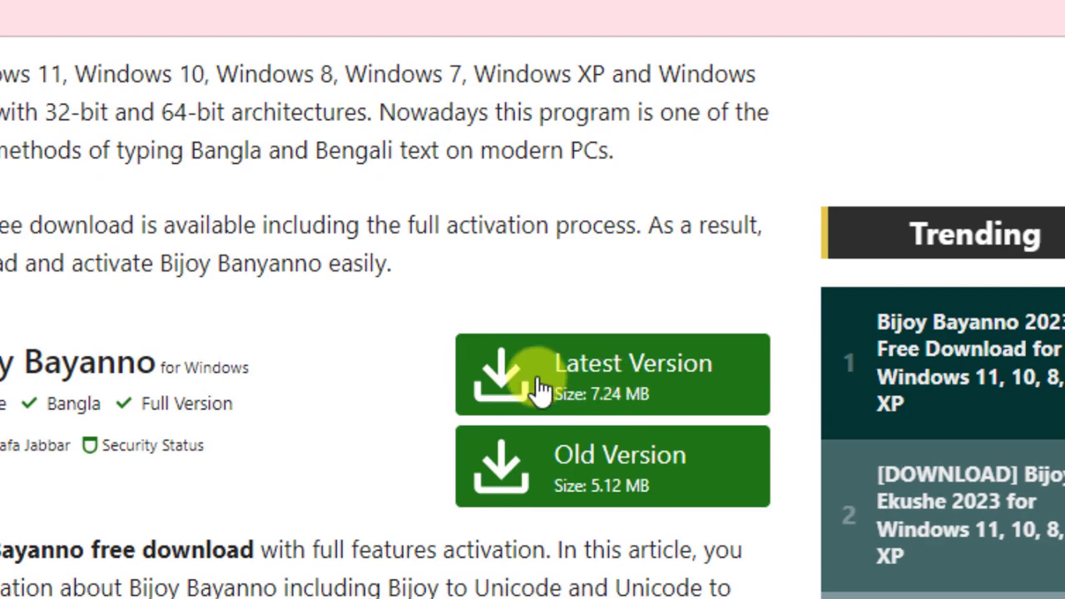
click(626, 389)
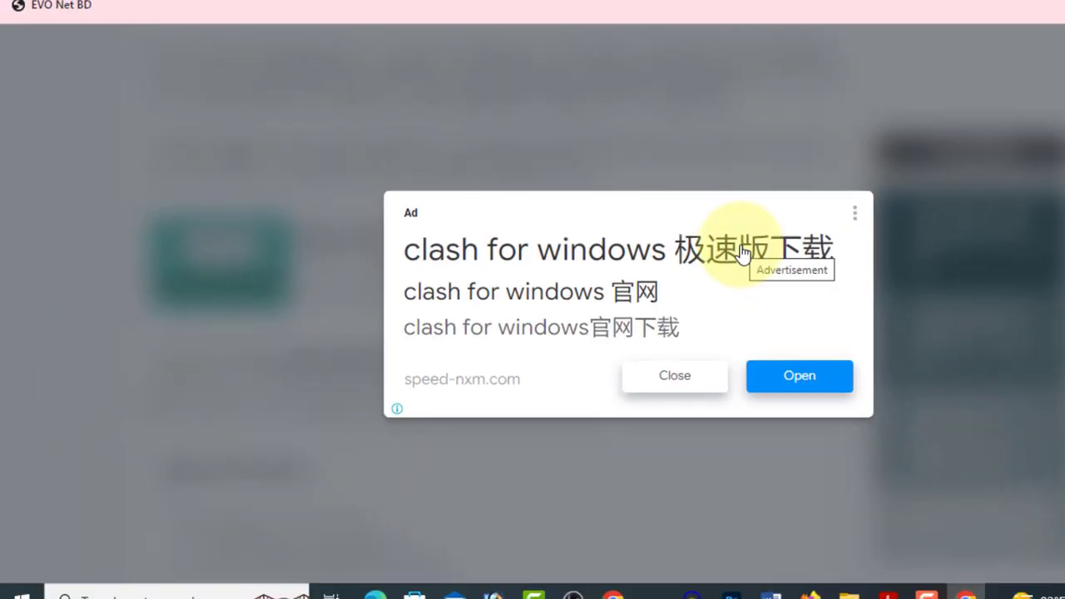
click(662, 387)
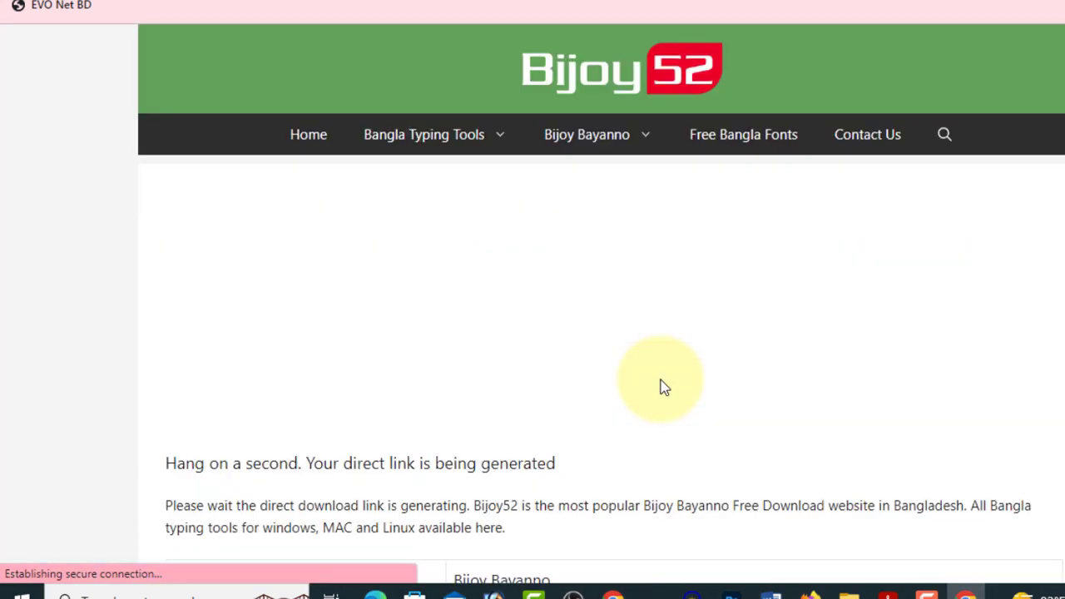
Download Bijoy_Bayanno_2023_with_Activation_key.zip through the file hosting page and show the browser's recent downloads
scroll(661, 387, down, 7)
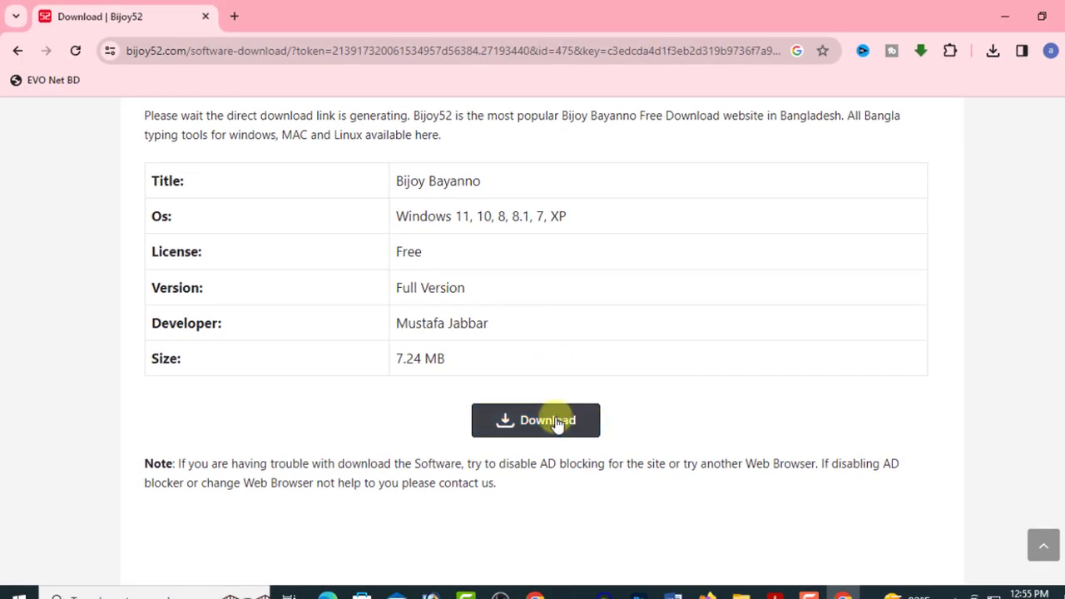
click(553, 422)
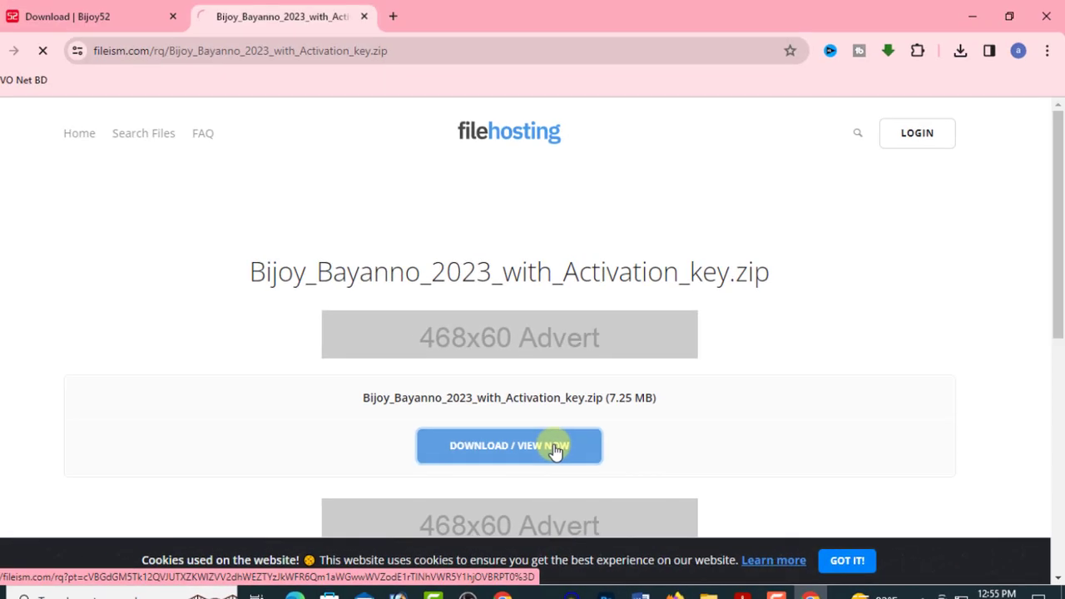
click(555, 449)
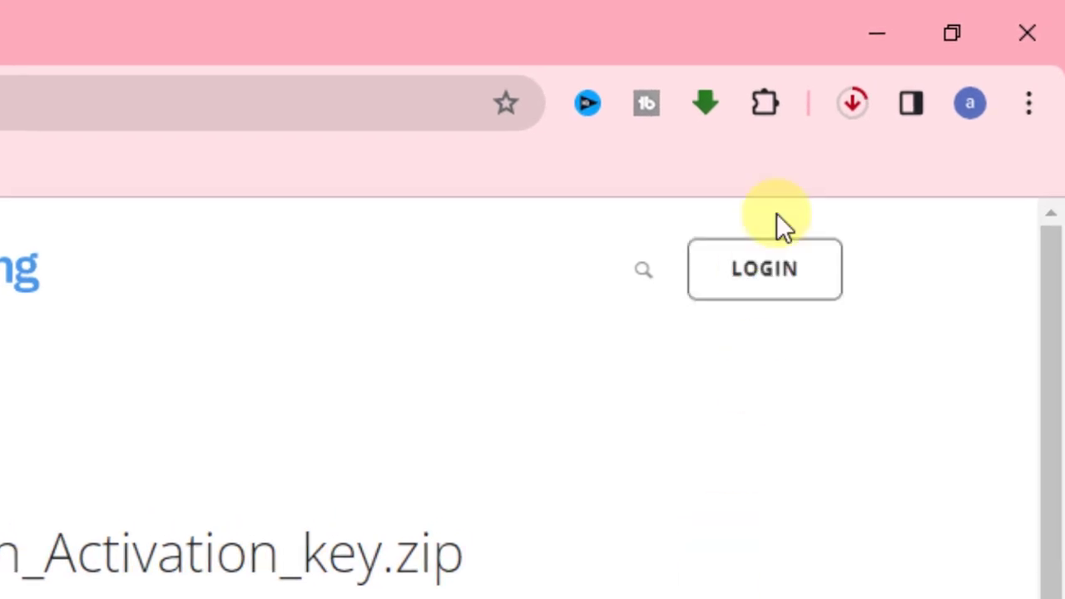
click(846, 111)
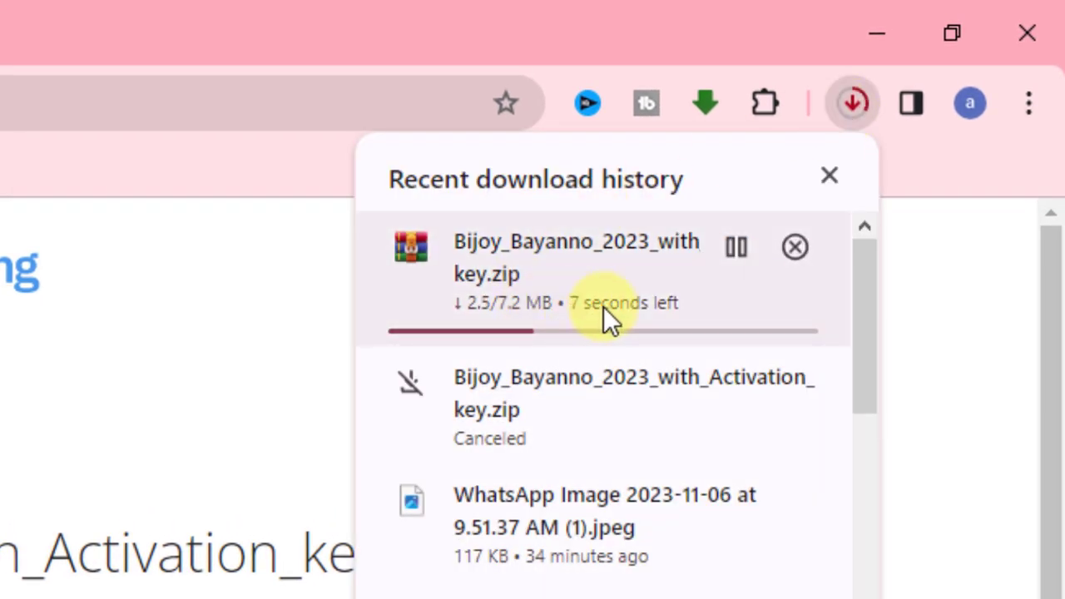